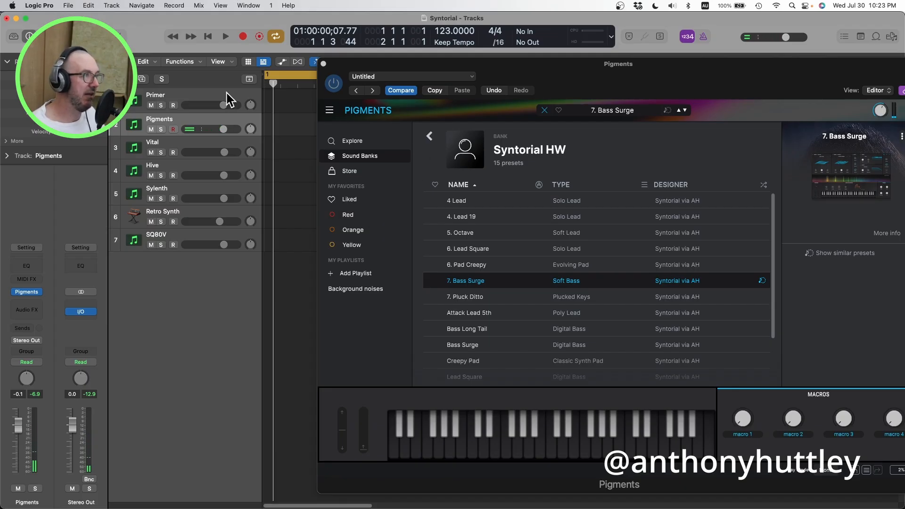
Step: Load the 7. Pluck Ditto preset on the Pigments track, show its synth settings and centre the plug-in window
key(Up)
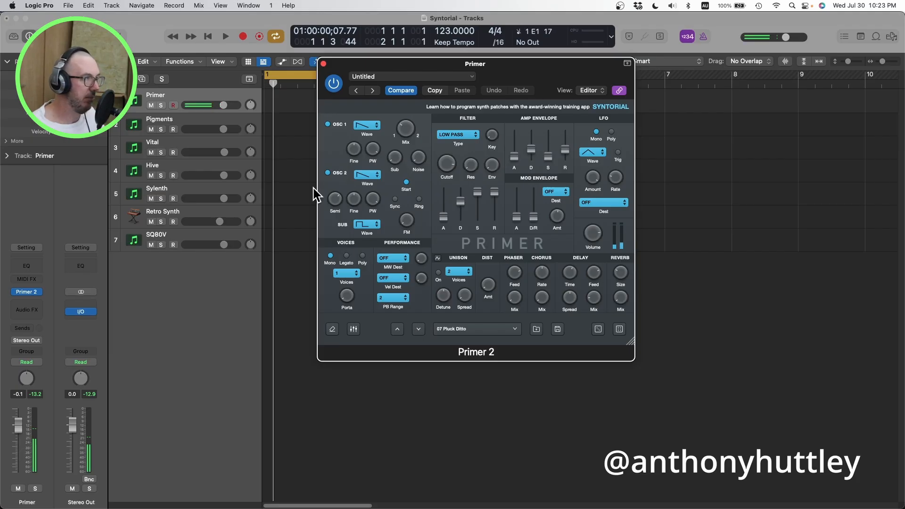
click(220, 123)
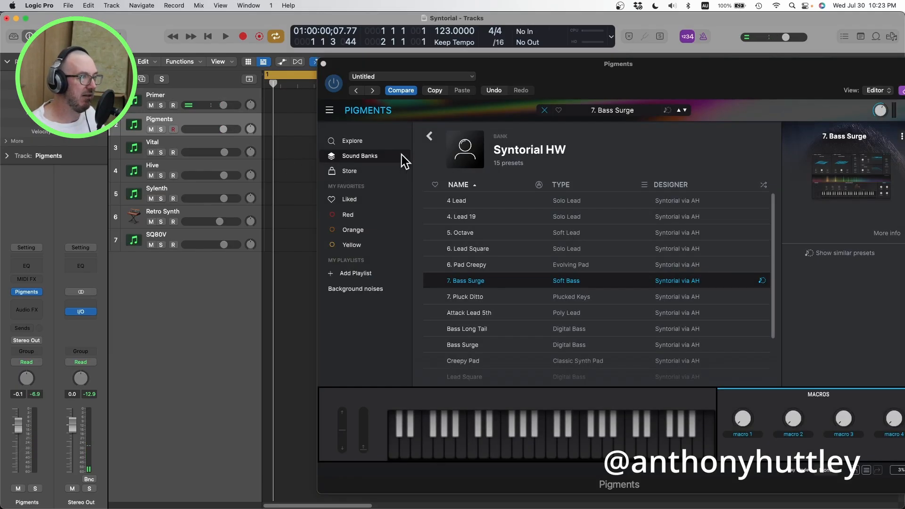
click(483, 297)
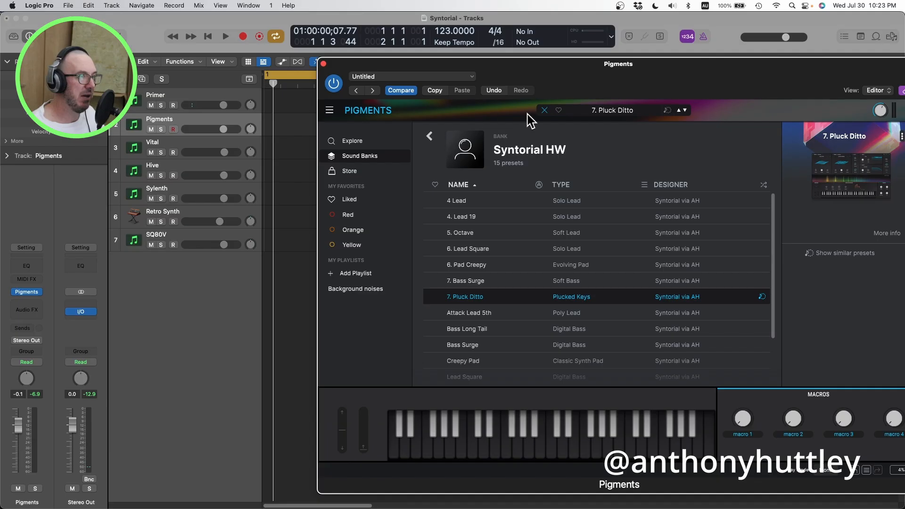
click(545, 111)
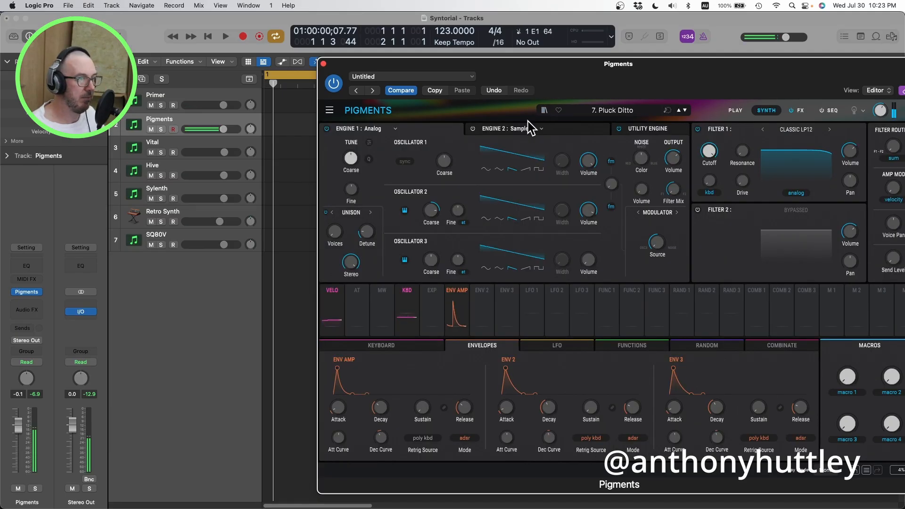
drag(608, 86, 475, 76)
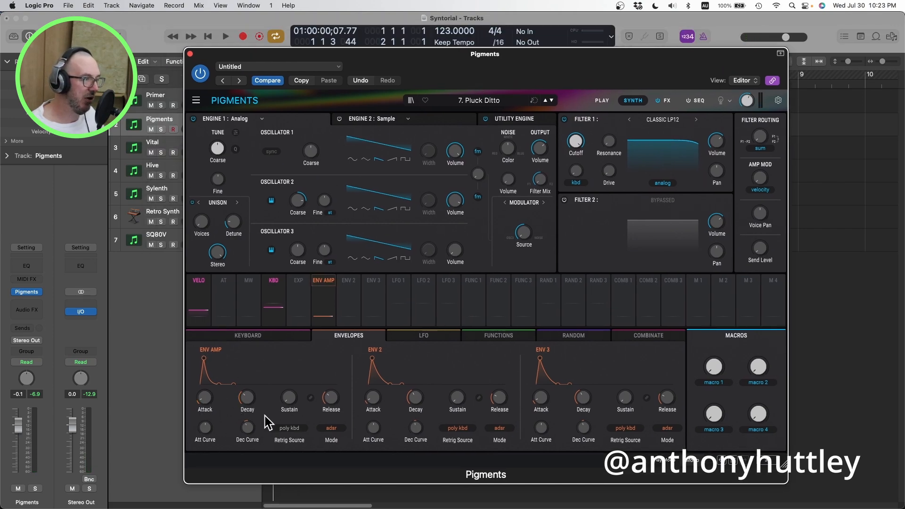
mouse_move(248, 399)
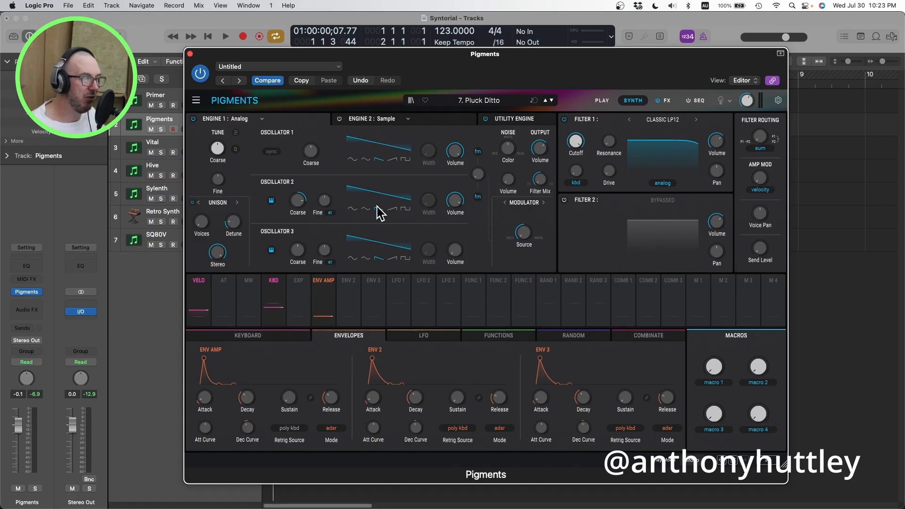
mouse_move(301, 203)
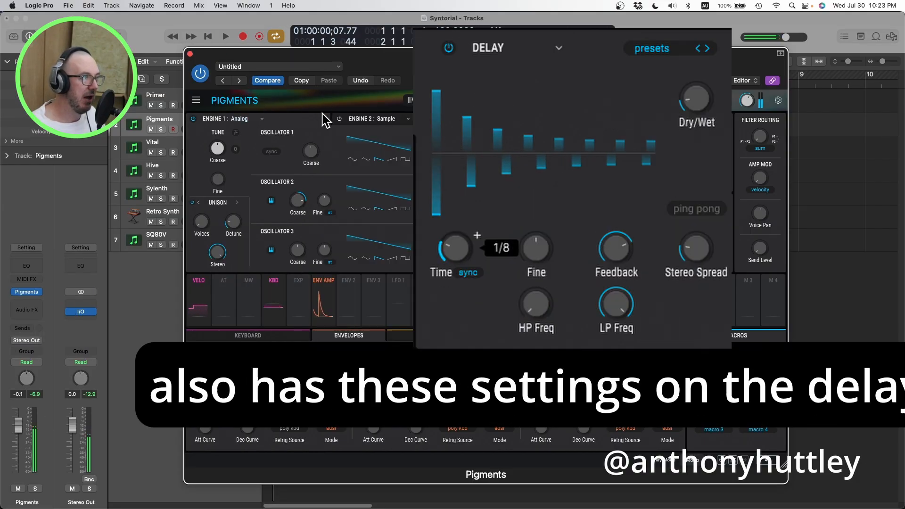
Step: Load the 7. Bass Surge preset and try adjusting oscillator 1's pulse width and the amp envelope's attack
click(546, 101)
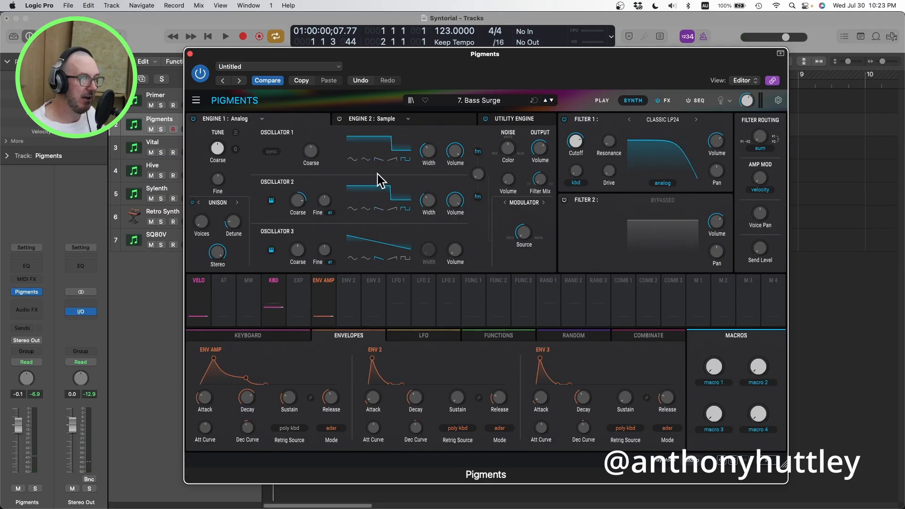
double_click(428, 150)
drag(428, 151, 428, 136)
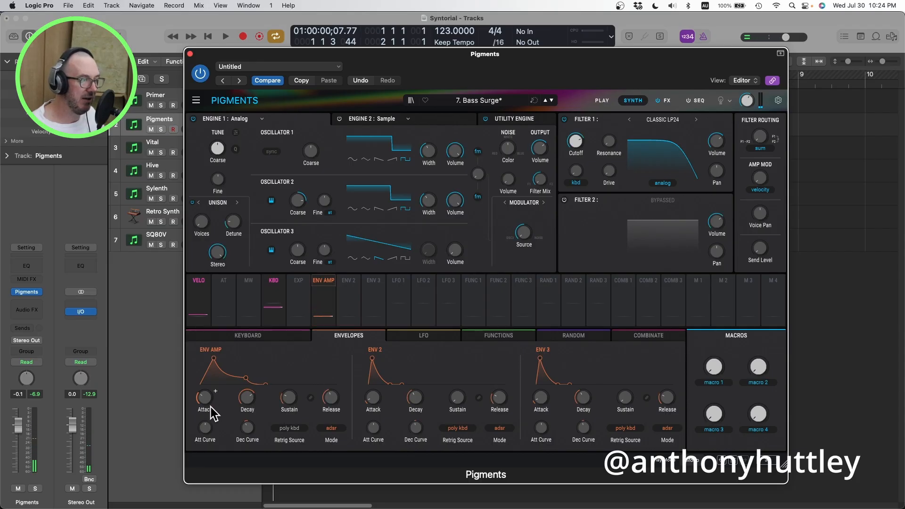
mouse_move(205, 407)
mouse_move(205, 401)
mouse_down()
mouse_move(204, 422)
mouse_move(204, 400)
mouse_up()
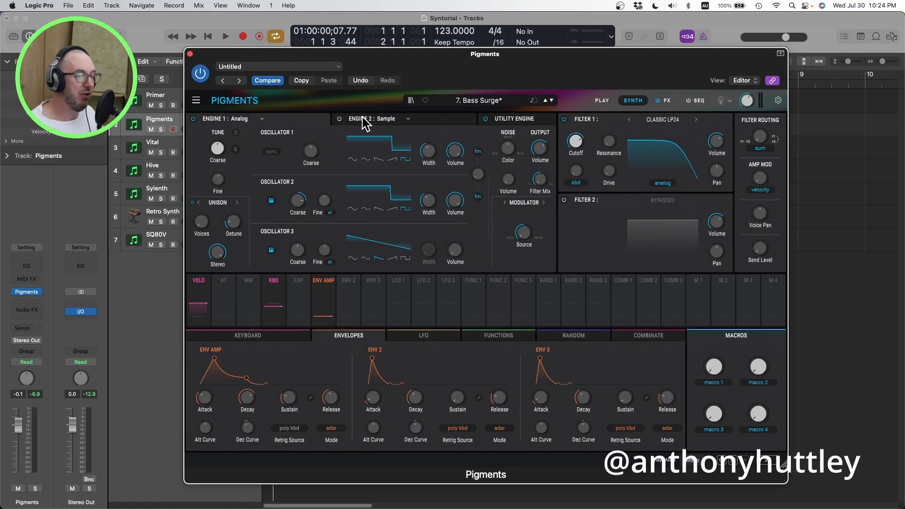
Step: Load the Delay Pluck preset from the designer's personal sound bank
click(410, 100)
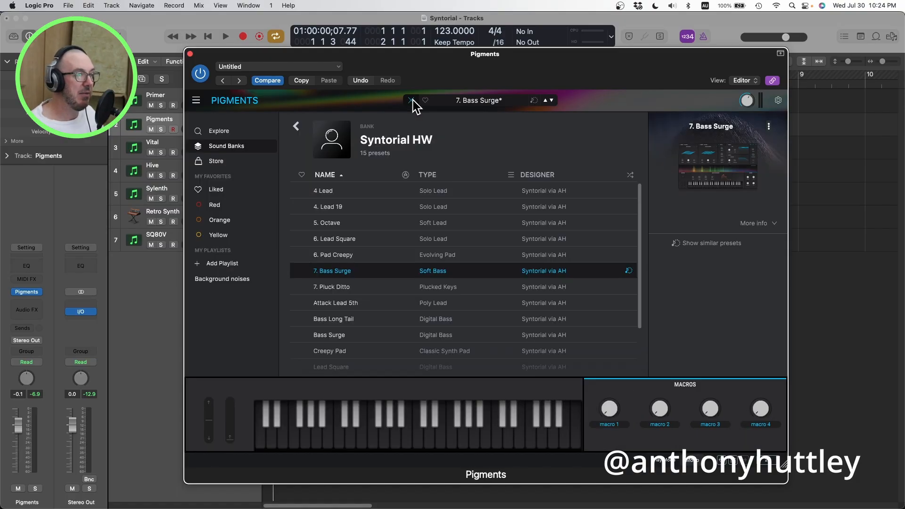
click(297, 126)
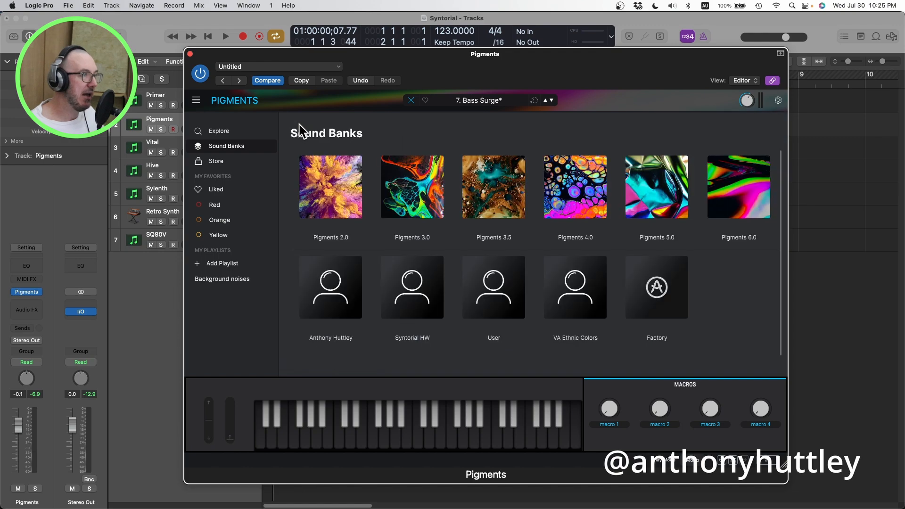
click(333, 262)
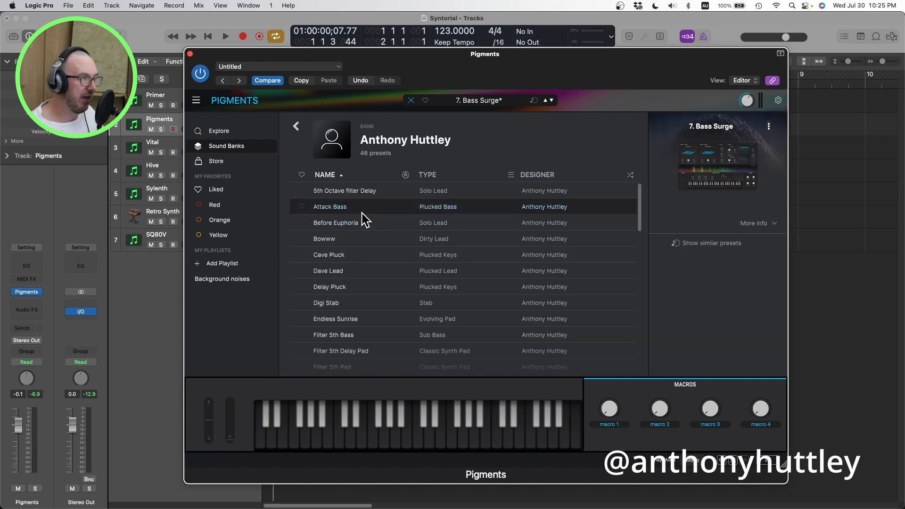
click(364, 288)
double_click(364, 288)
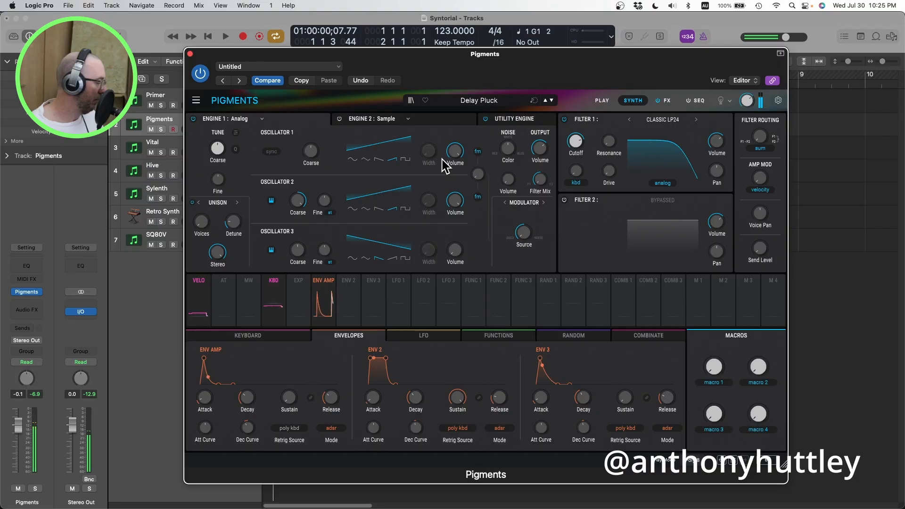
Step: Create a new default preset and raise oscillator 2's coarse tuning and volume
click(196, 102)
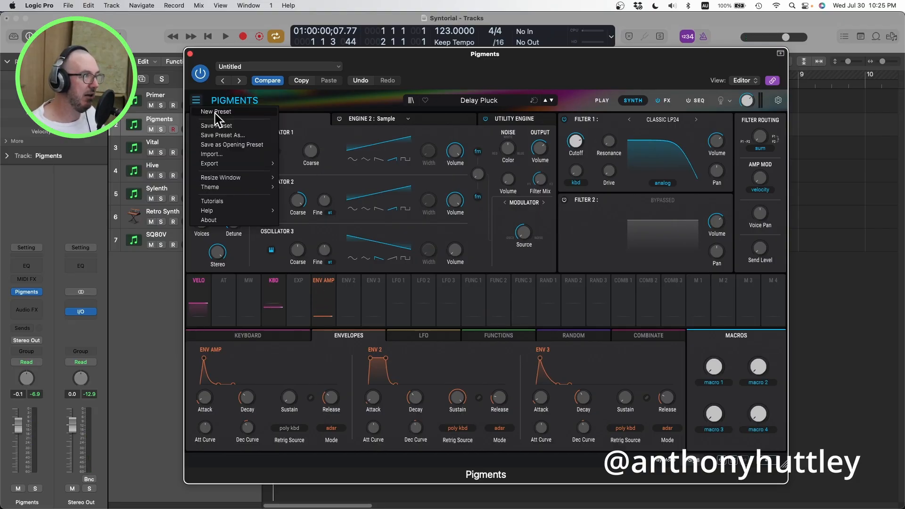
click(216, 114)
click(221, 118)
click(248, 146)
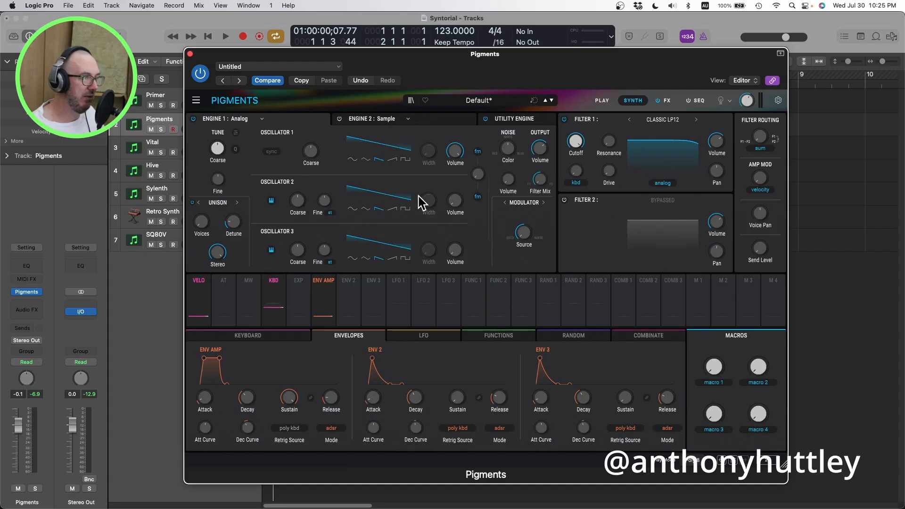
drag(455, 202, 454, 196)
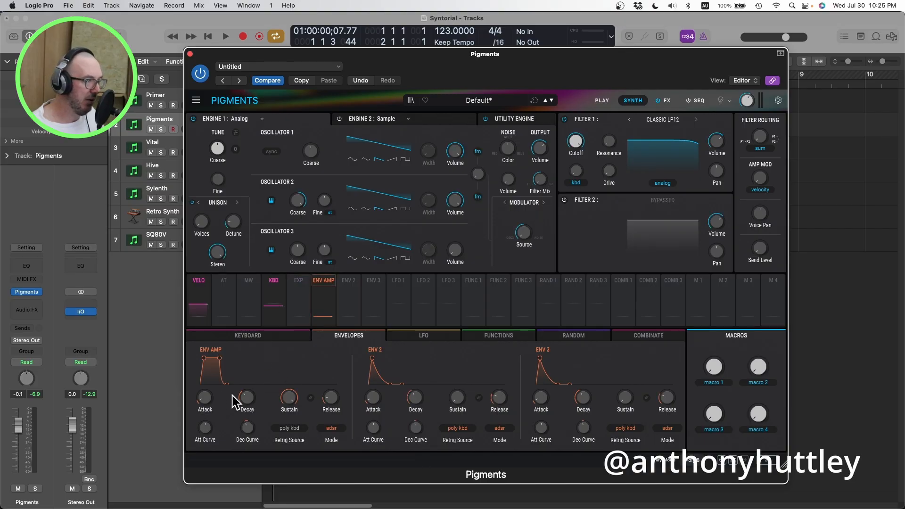
Step: Shape the amp envelope into a pluck with a short decay and zero sustain, keeping release independent of decay
drag(246, 395, 246, 424)
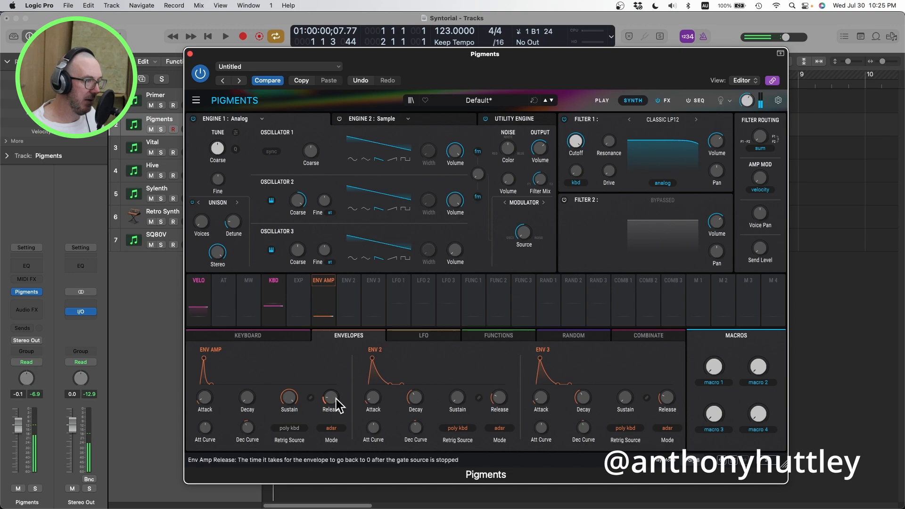
mouse_move(294, 395)
mouse_move(258, 391)
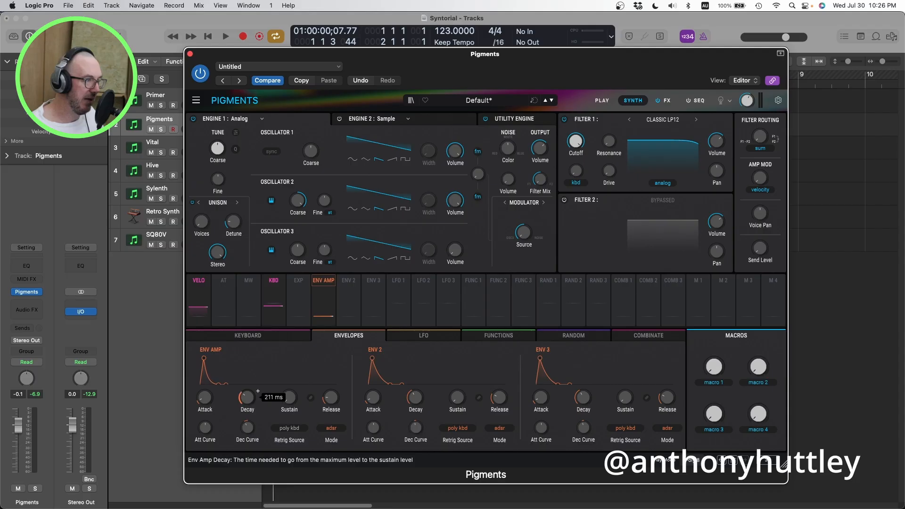
click(310, 397)
drag(258, 396, 258, 391)
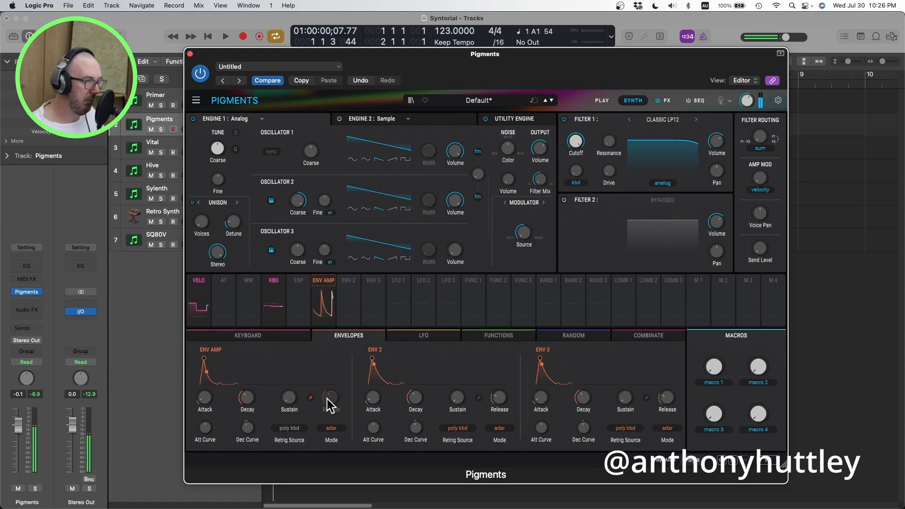
click(309, 397)
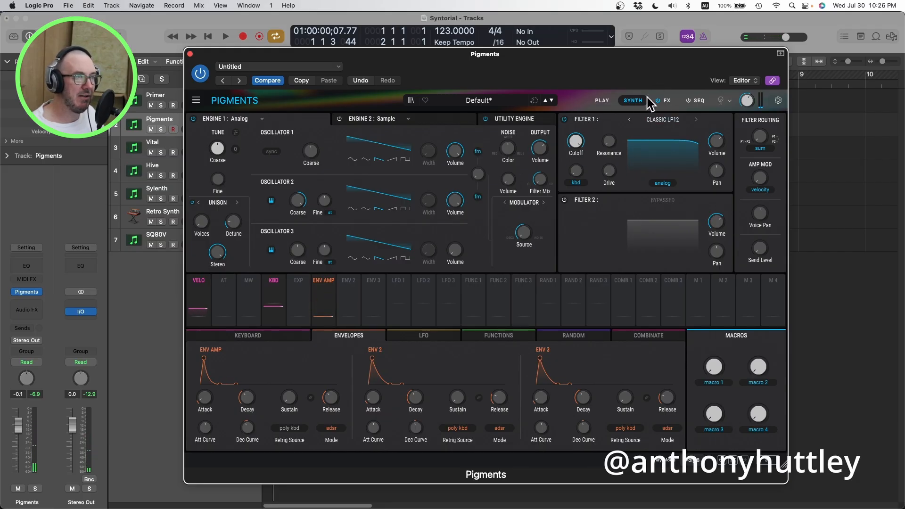
Step: Add a Delay to the first FX A slot, switch its time to dotted sync and shorten the delay time
click(665, 100)
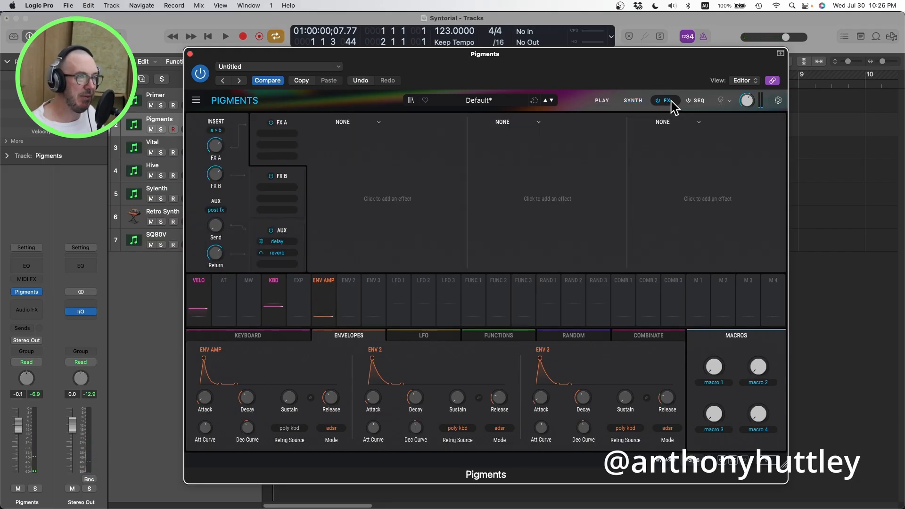
click(360, 122)
click(369, 182)
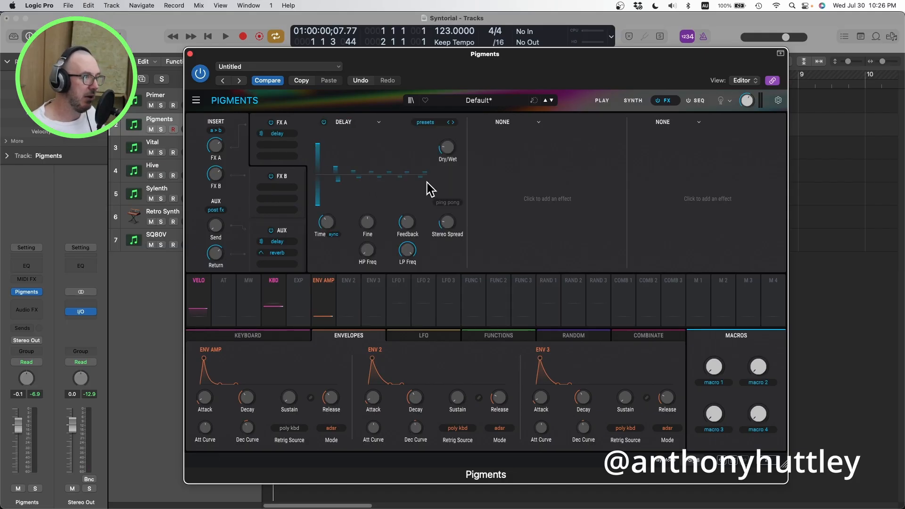
click(332, 236)
click(308, 296)
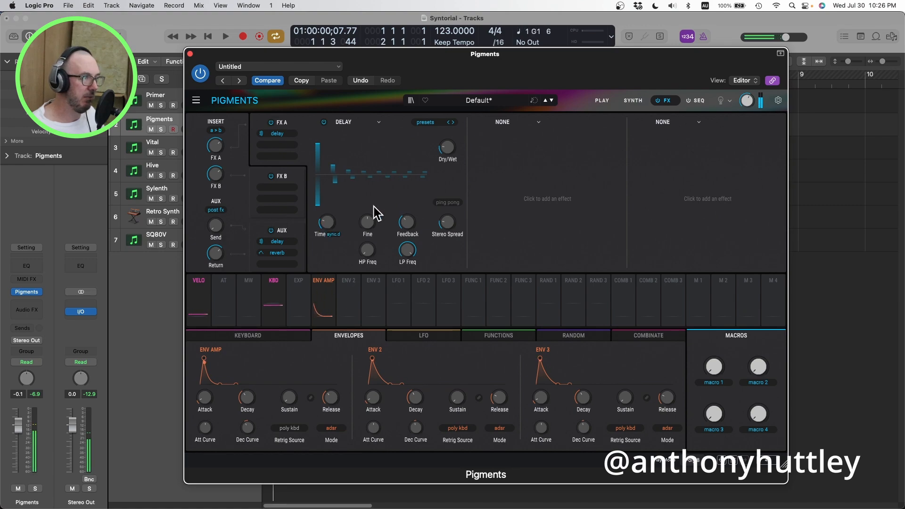
drag(327, 220, 327, 229)
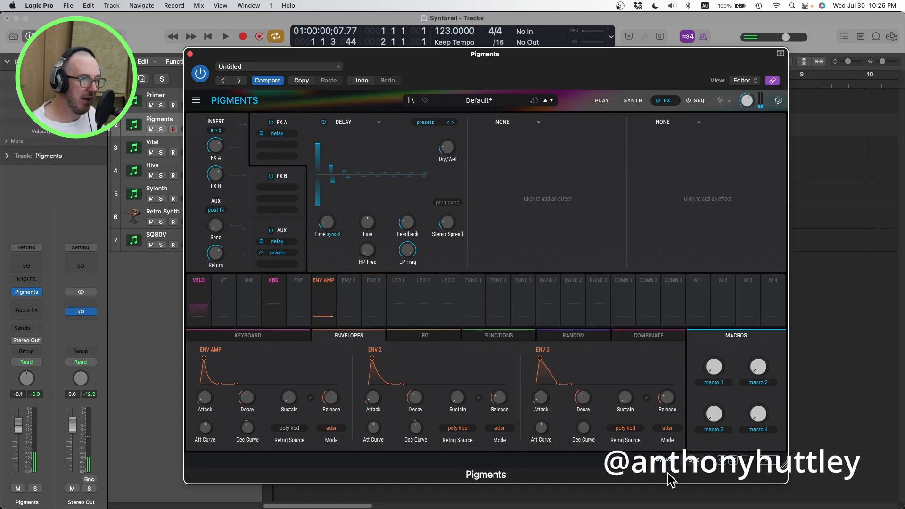
Step: Check the patch's play mode options for polyphony
click(694, 469)
click(709, 334)
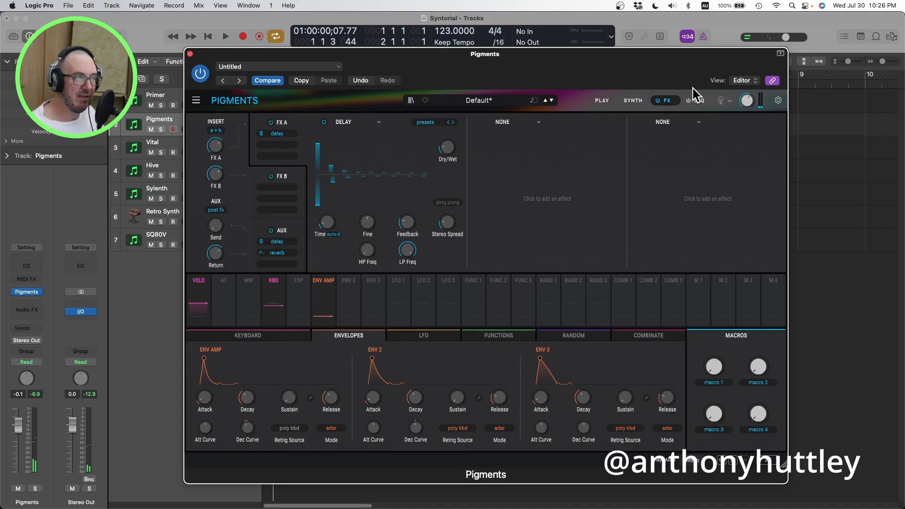
Step: Load the finished Delay Pluck preset and examine its tape echo, oscillator and filter settings
click(411, 100)
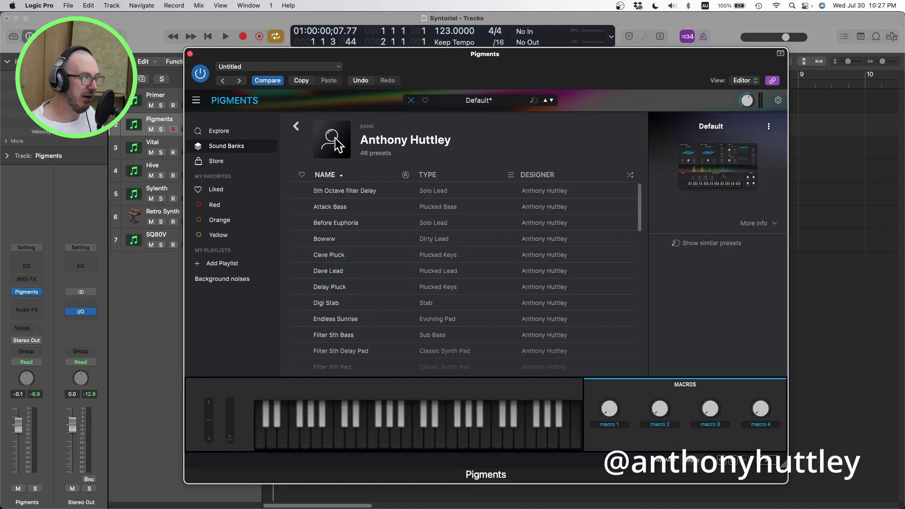
double_click(330, 285)
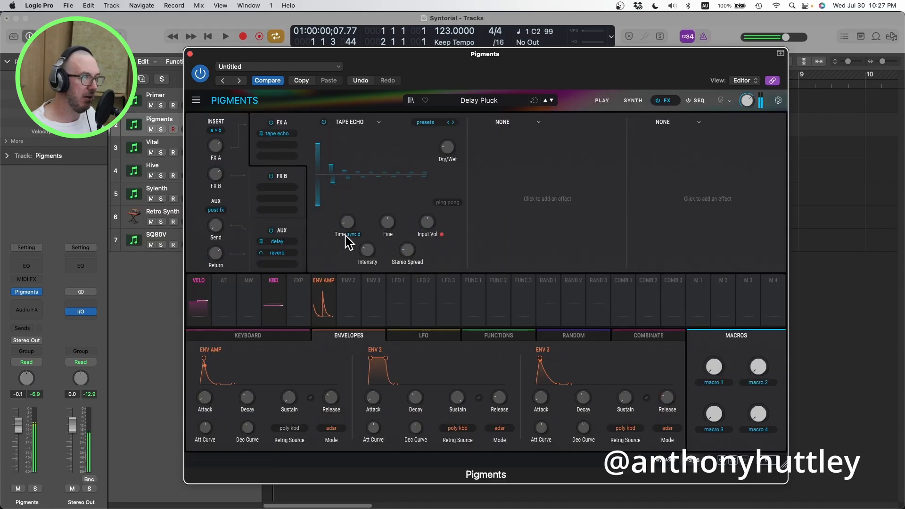
click(633, 100)
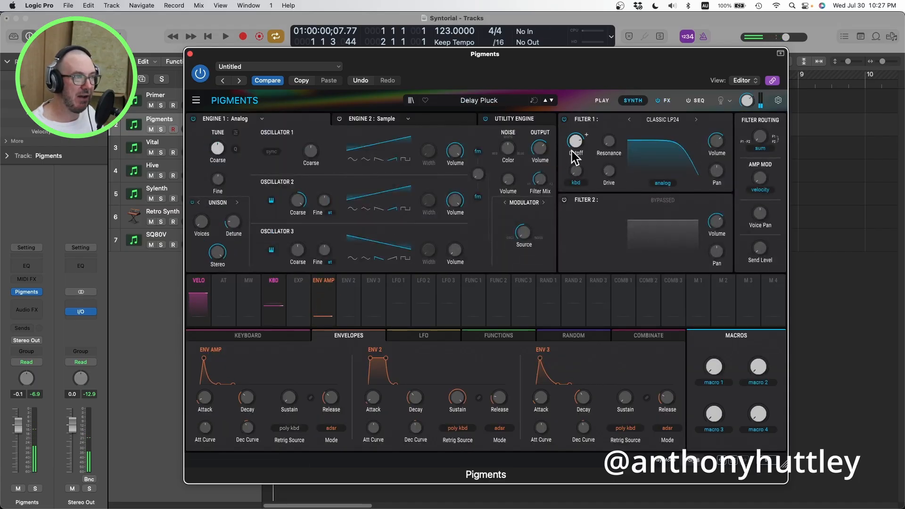
mouse_move(576, 151)
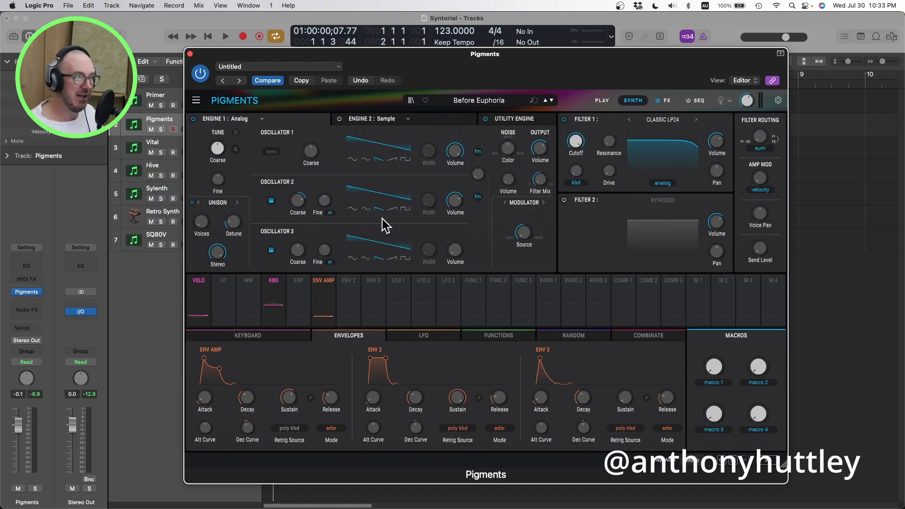
Step: Start over from a fresh default preset, tune oscillator 2 upward and bring up its volume
mouse_move(325, 202)
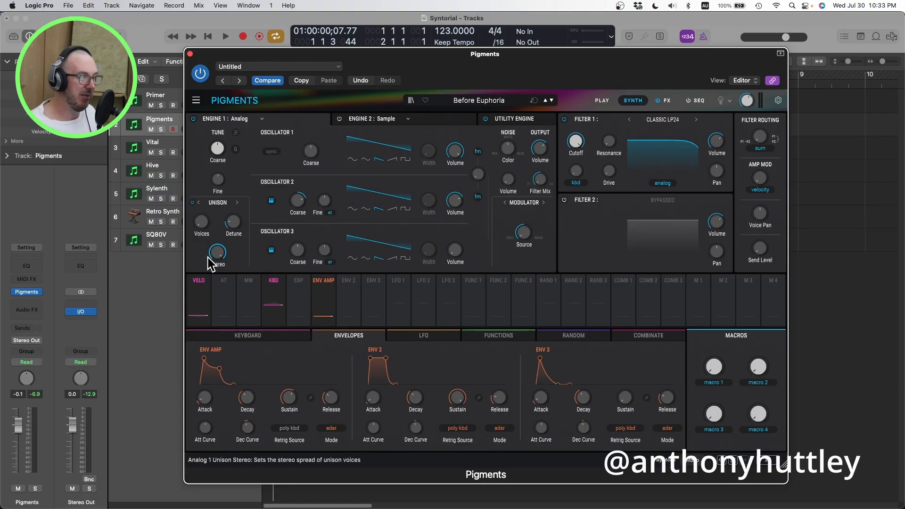
mouse_move(467, 288)
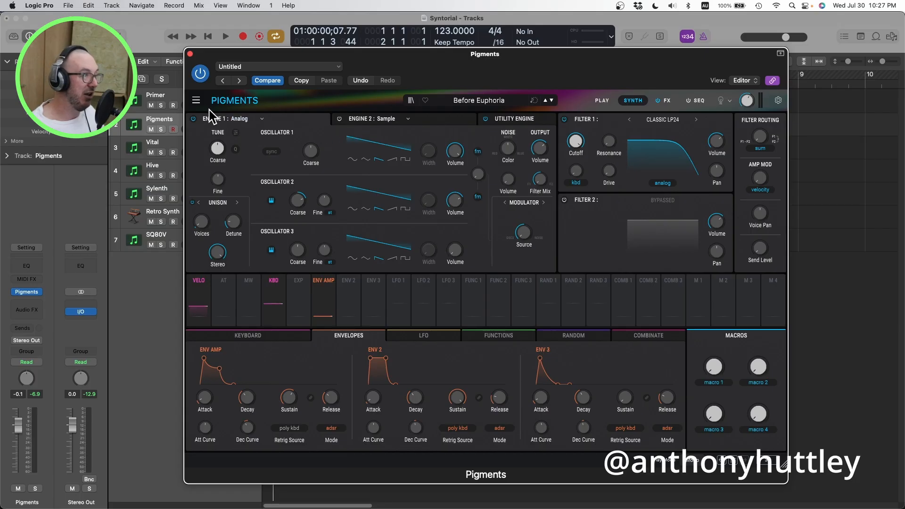
click(195, 100)
click(216, 111)
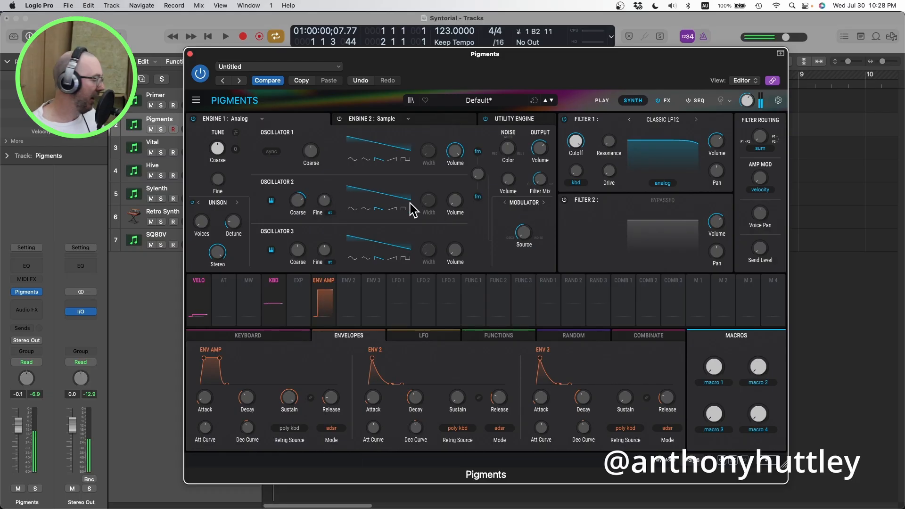
drag(451, 204, 450, 191)
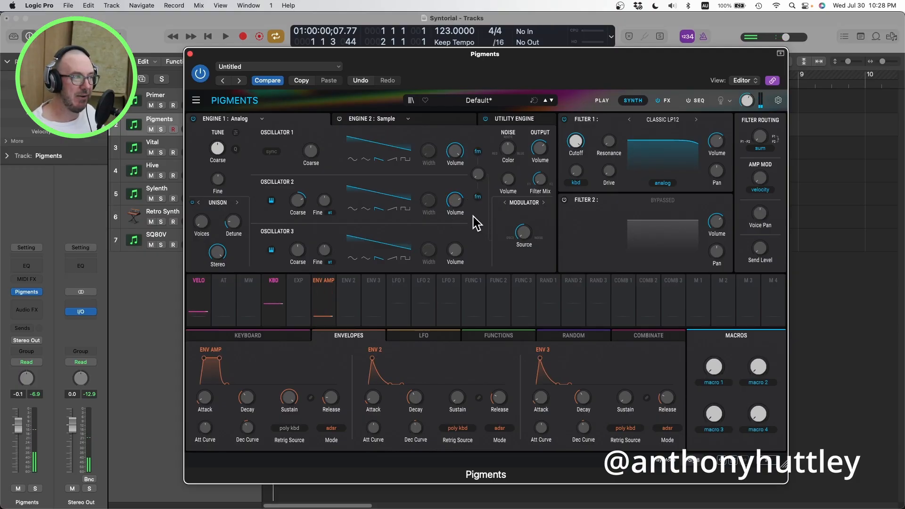
mouse_move(450, 206)
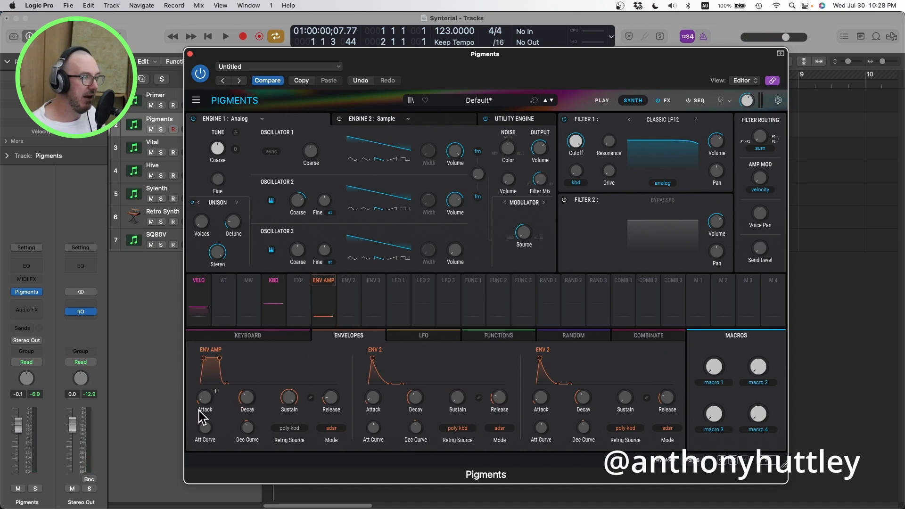
Step: Shape the Env Amp envelope with a lower sustain, a short decay of about 79 ms and a release of about 1.02 s
drag(287, 395, 288, 417)
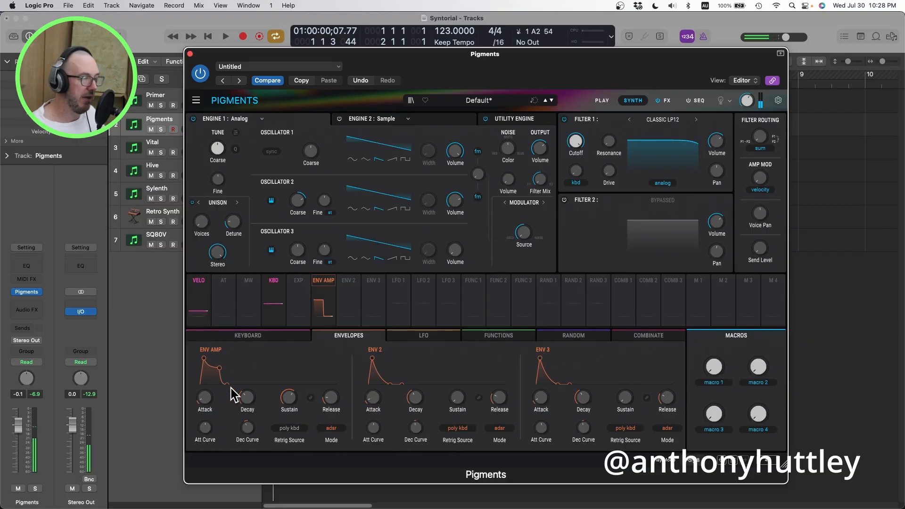
drag(245, 396, 246, 397)
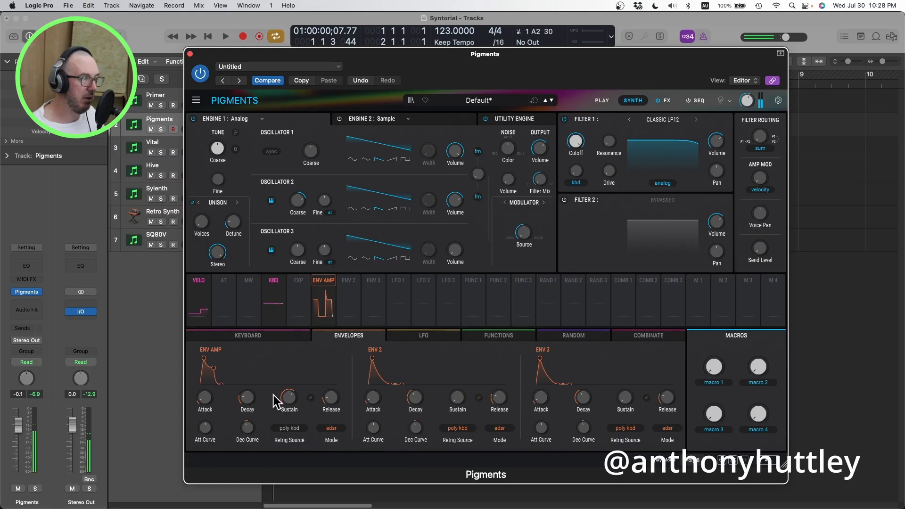
drag(285, 400, 286, 394)
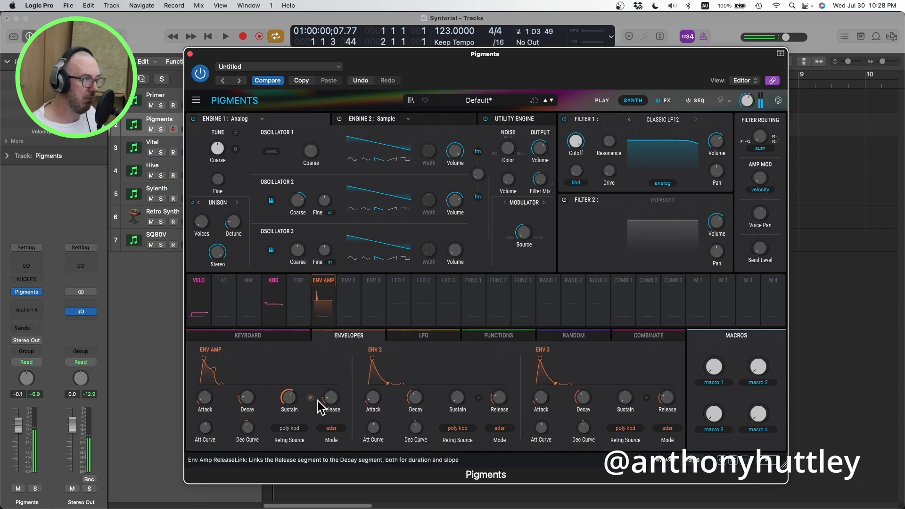
drag(329, 398, 330, 398)
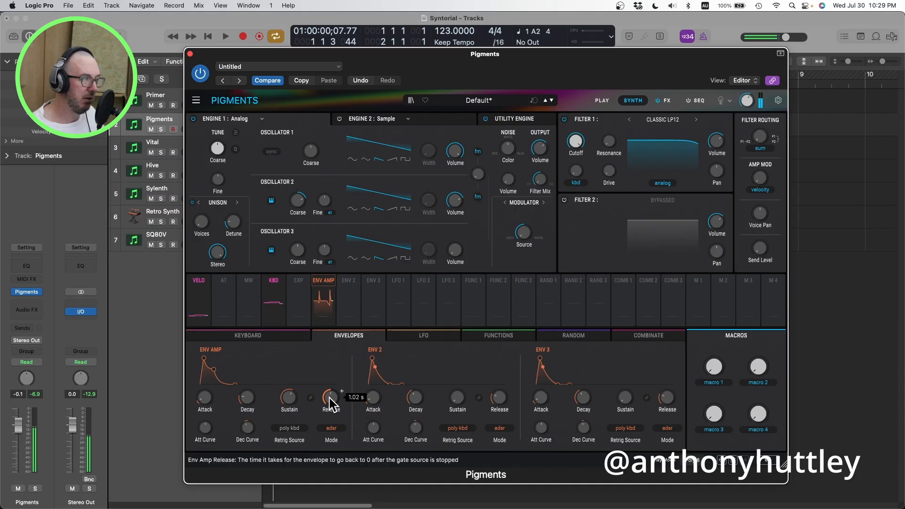
mouse_move(328, 398)
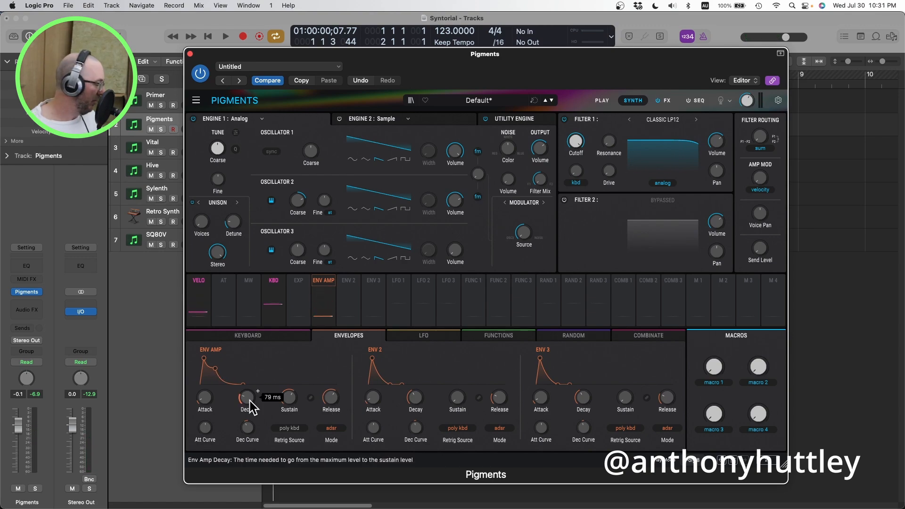
Step: Add a Delay to the first FX A slot and check its synced delay time
click(665, 100)
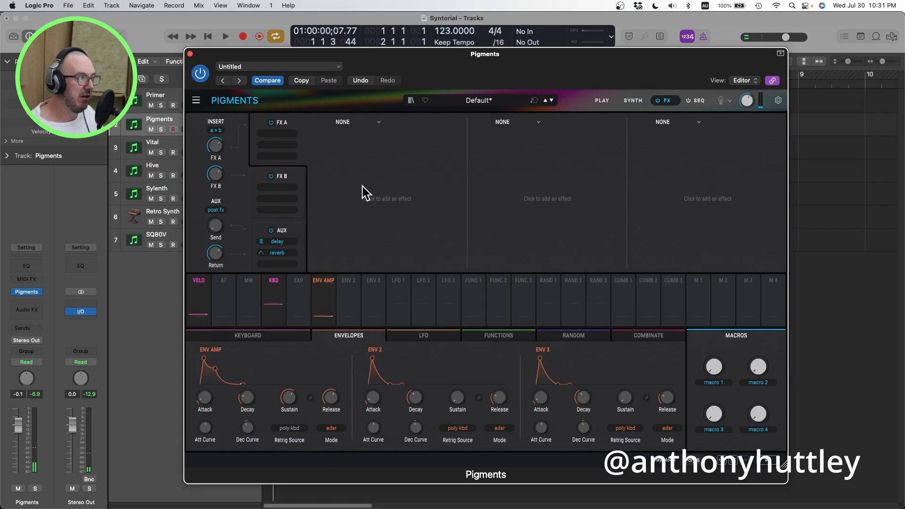
click(347, 126)
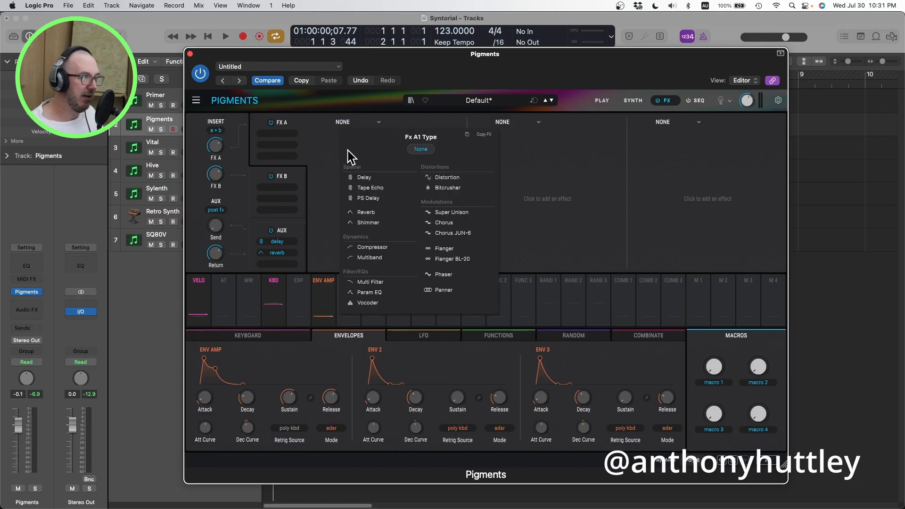
click(369, 179)
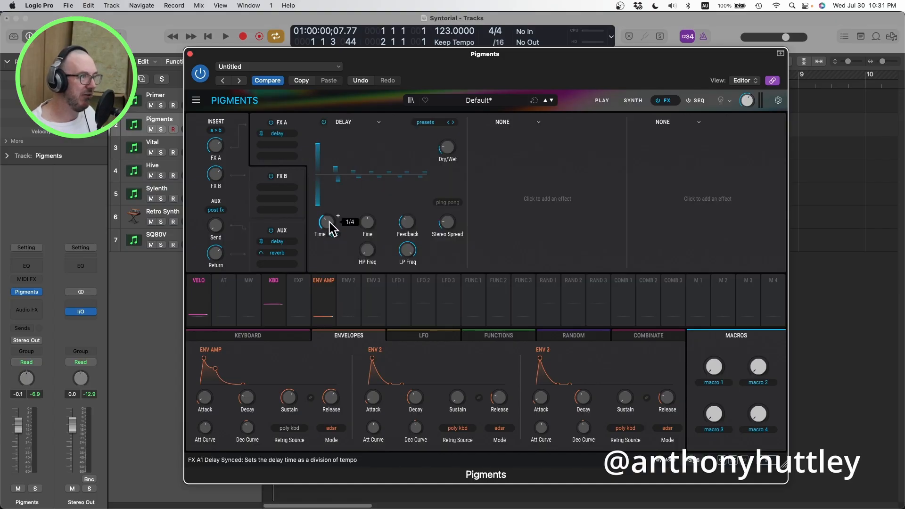
mouse_move(332, 222)
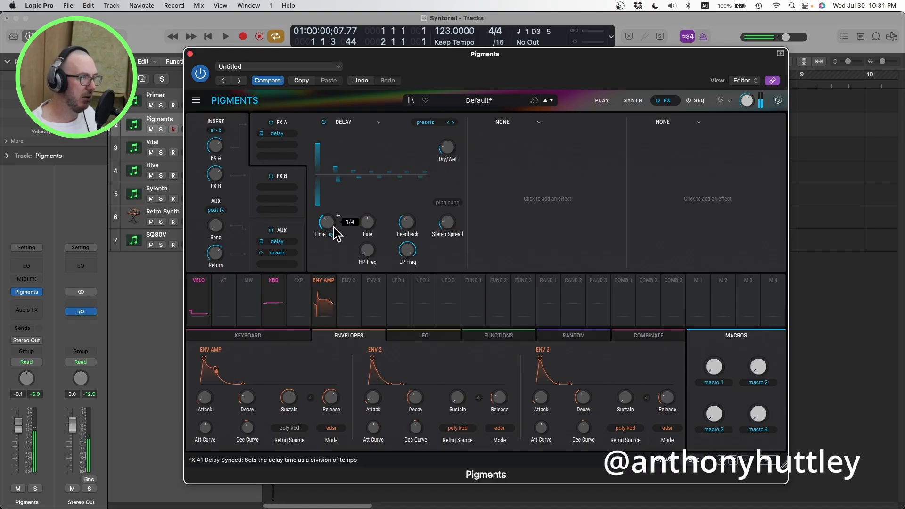
Step: Add another Delay to the second FX A slot and switch its time to dotted sync at 1/8.d
click(509, 121)
click(522, 178)
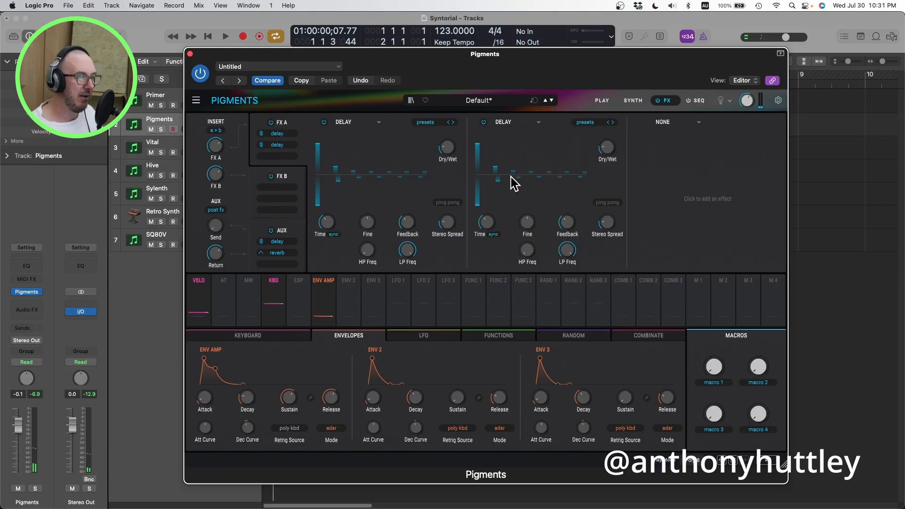
click(492, 234)
click(492, 287)
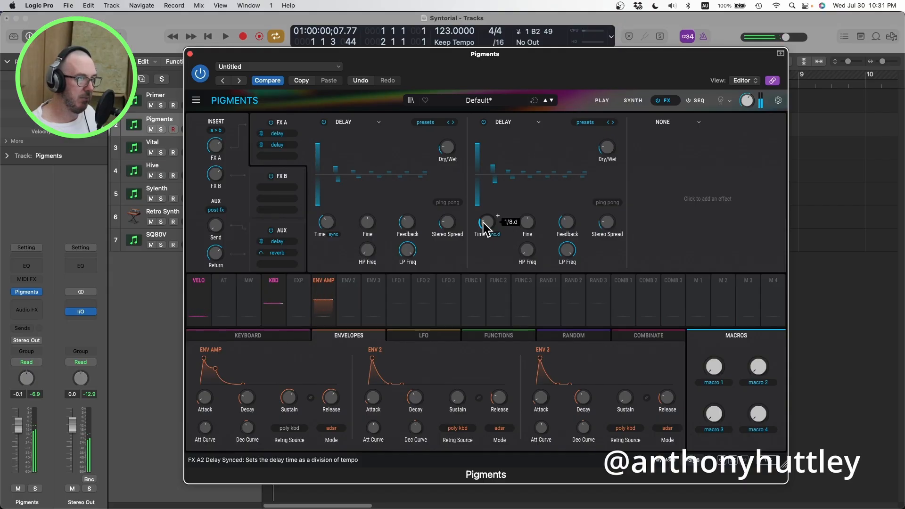
Step: Return to the synth settings and bypass Filter 1
click(633, 101)
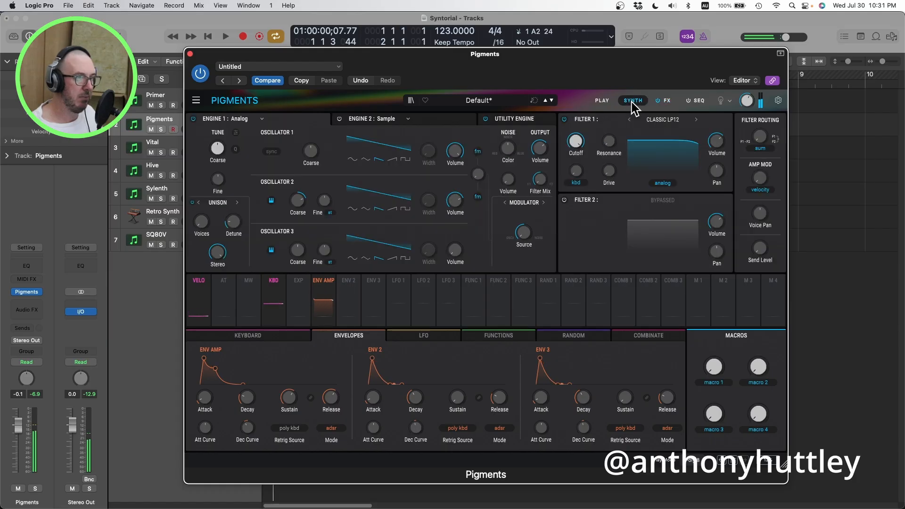
click(565, 120)
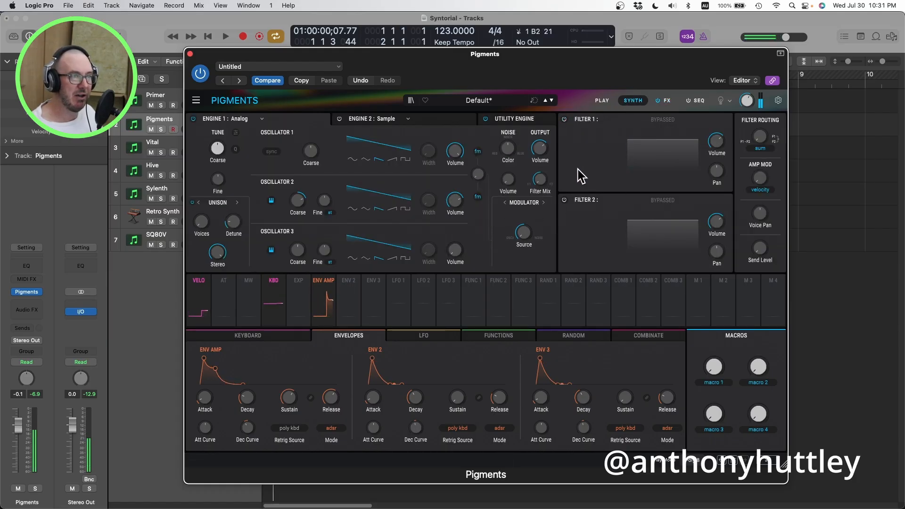